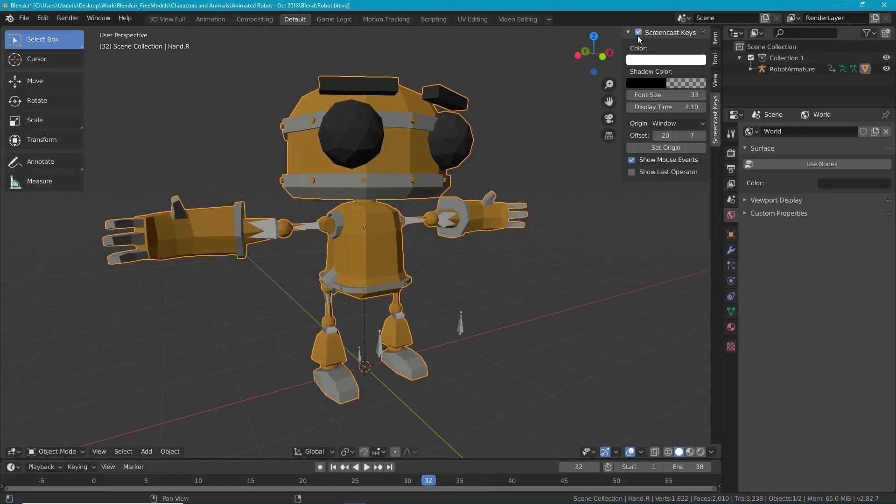
Place the 3D cursor on the floor to the right of the robot
{"action": "left_click", "coordinate": [539, 322]}
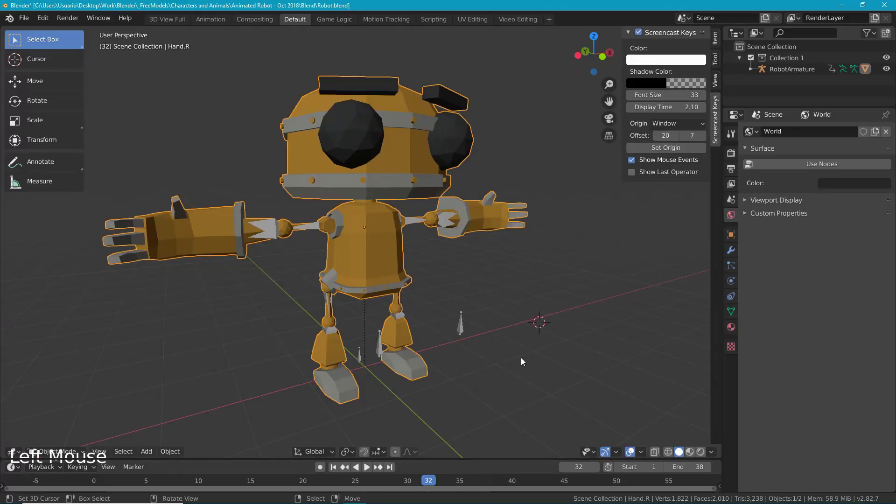
Hide the sidebar, enlarge the bottom timeline area and turn it into the UV Editor
{"action": "key", "text": "n"}
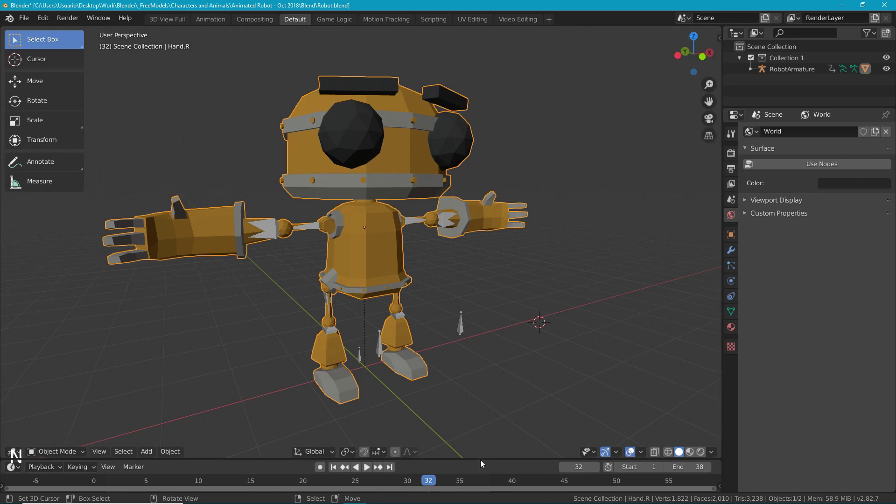
{"action": "left_click_drag", "start_coordinate": [479, 458], "coordinate": [483, 269]}
{"action": "scroll", "coordinate": [475, 217], "scroll_direction": "down", "scroll_amount": 3}
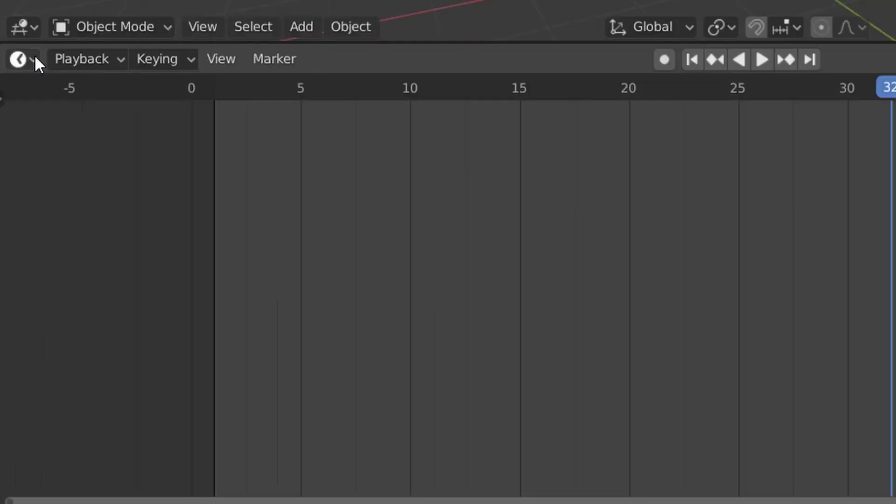
{"action": "left_click", "coordinate": [17, 276]}
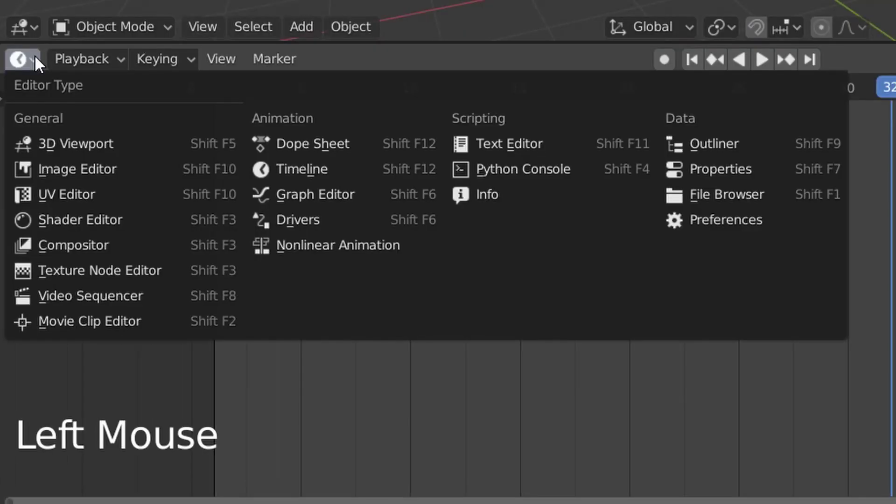
{"action": "left_click", "coordinate": [77, 192]}
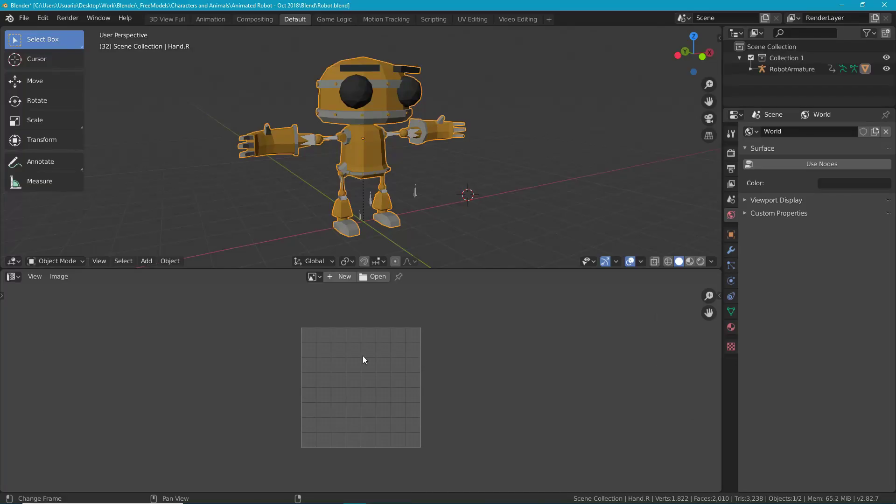
{"action": "scroll", "coordinate": [368, 357], "scroll_direction": "up", "scroll_amount": 1}
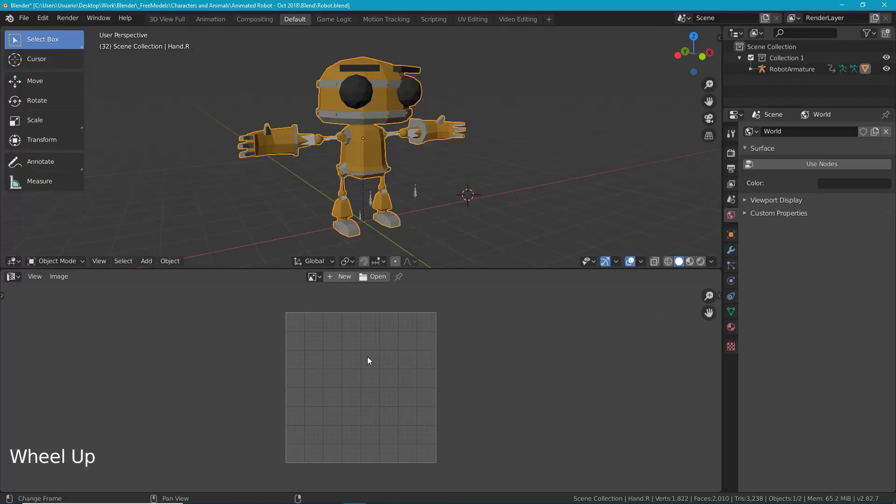
Load RobotTexture.png from the Animated Robot - Oct 2018 folder into the image editor
{"action": "left_click", "coordinate": [371, 278]}
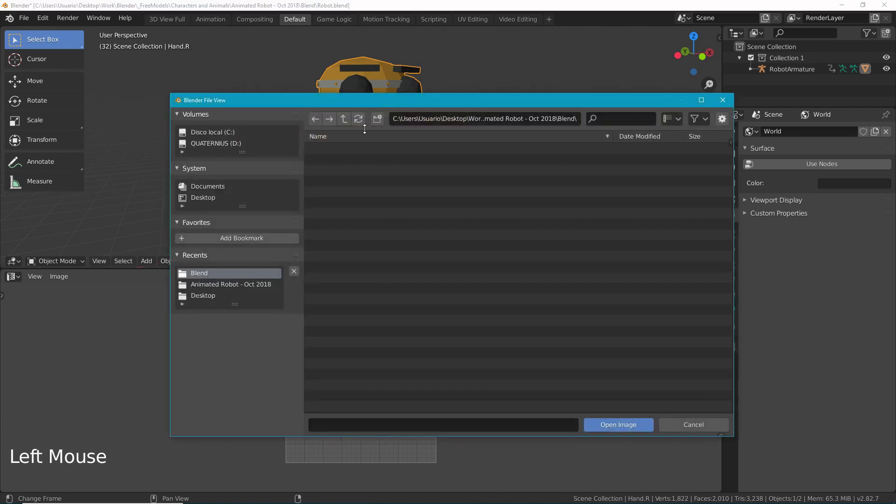
{"action": "left_click", "coordinate": [344, 119]}
{"action": "left_click", "coordinate": [344, 182]}
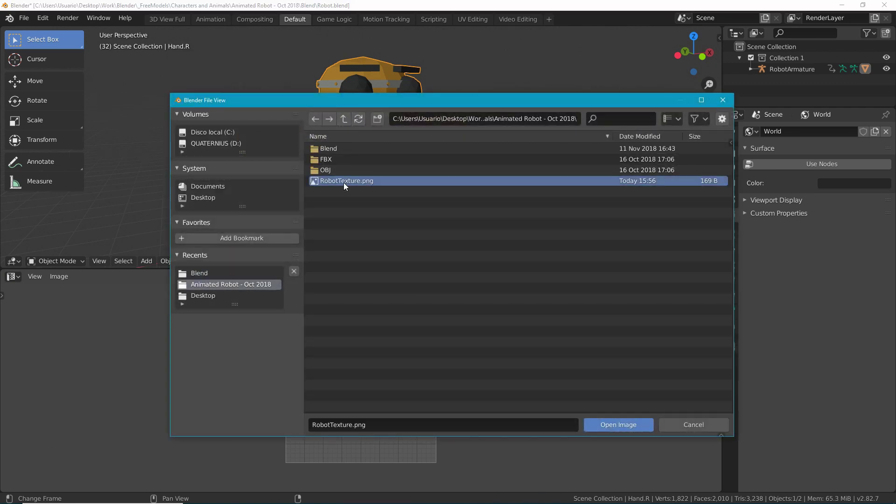
{"action": "left_click", "coordinate": [606, 425]}
{"action": "scroll", "coordinate": [375, 405], "scroll_direction": "up", "scroll_amount": 3}
{"action": "scroll", "coordinate": [375, 405], "scroll_direction": "up", "scroll_amount": 6}
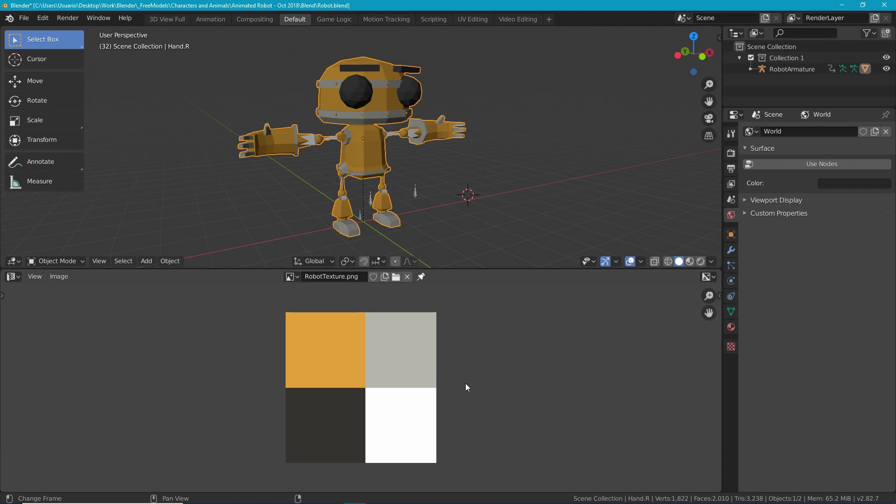
Select the orange robot body and switch it into Edit Mode
{"action": "right_click", "coordinate": [348, 196]}
{"action": "right_click", "coordinate": [363, 136]}
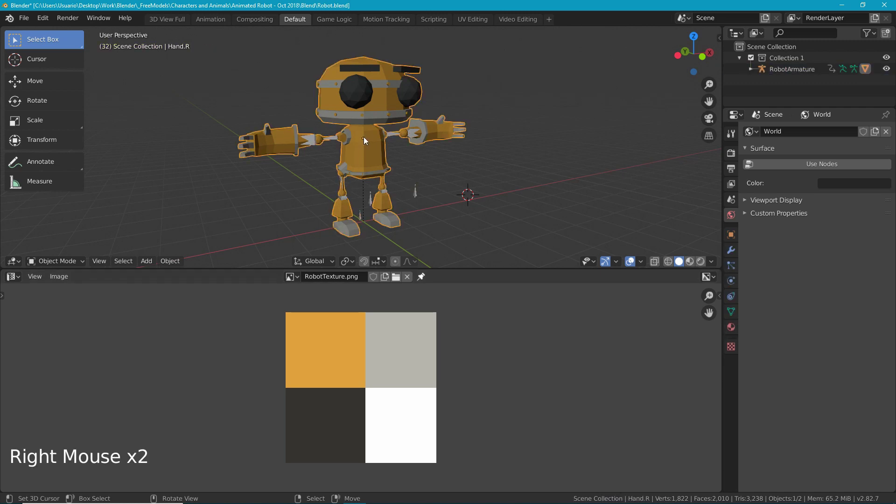
{"action": "key", "text": "alt+a"}
{"action": "key", "text": "Tab"}
{"action": "key", "text": "Tab"}
{"action": "left_click", "coordinate": [68, 261]}
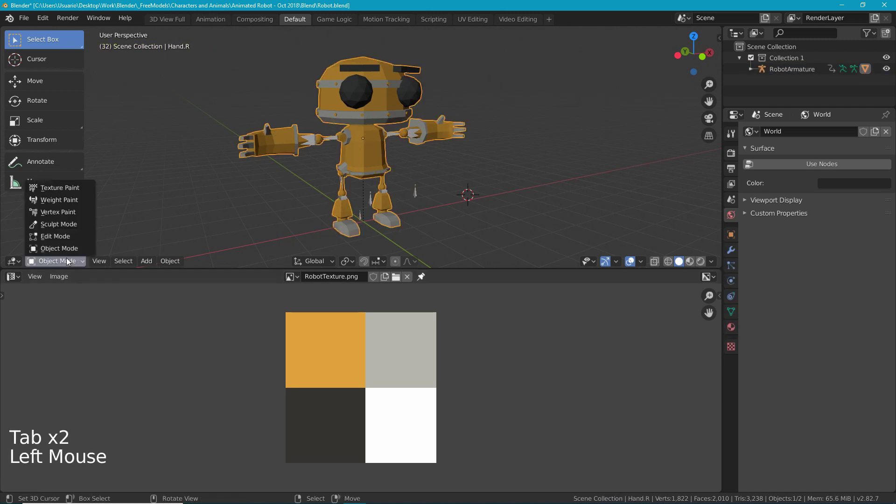
{"action": "left_click", "coordinate": [62, 237]}
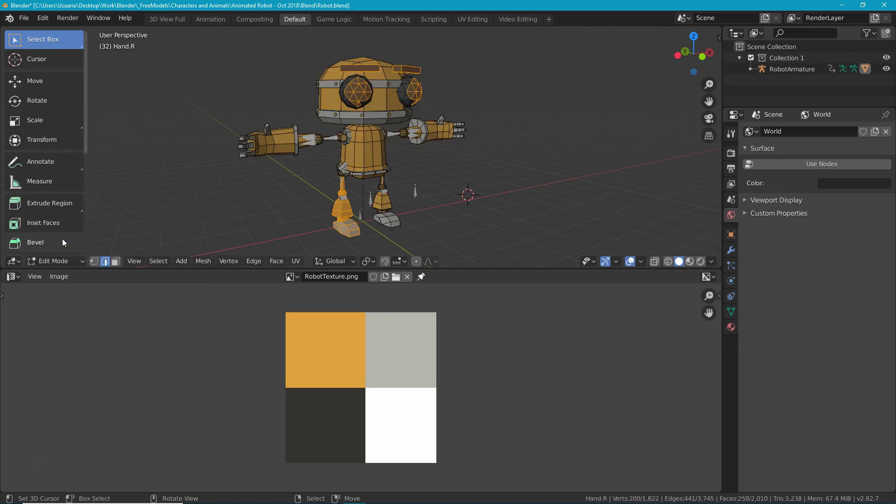
Select the whole mesh and unwrap it with Smart UV Project using default settings
{"action": "key", "text": "alt+a"}
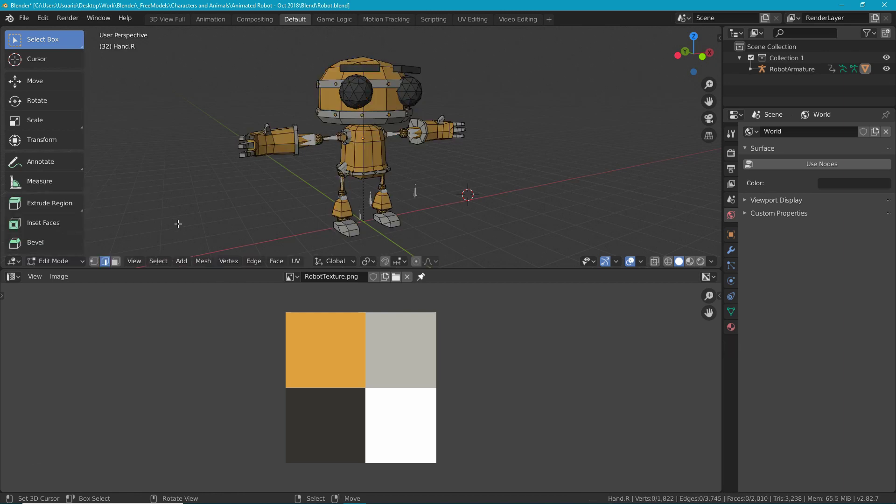
{"action": "key", "text": "a"}
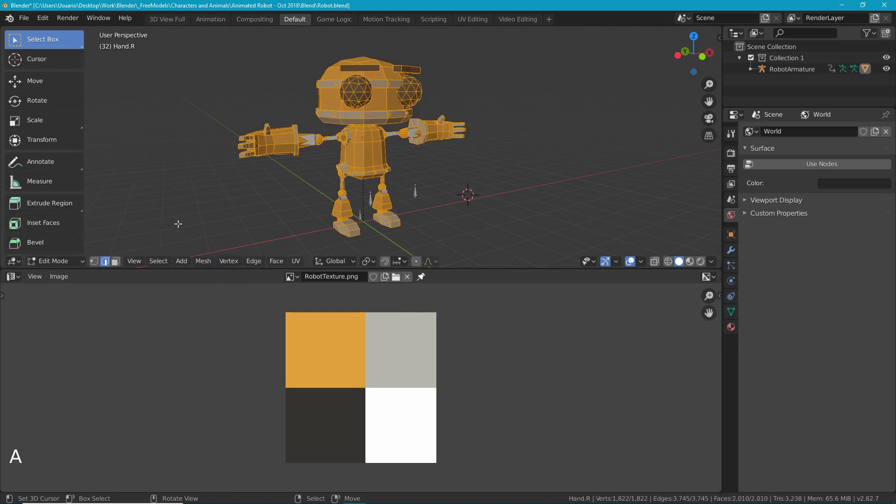
{"action": "key", "text": "u"}
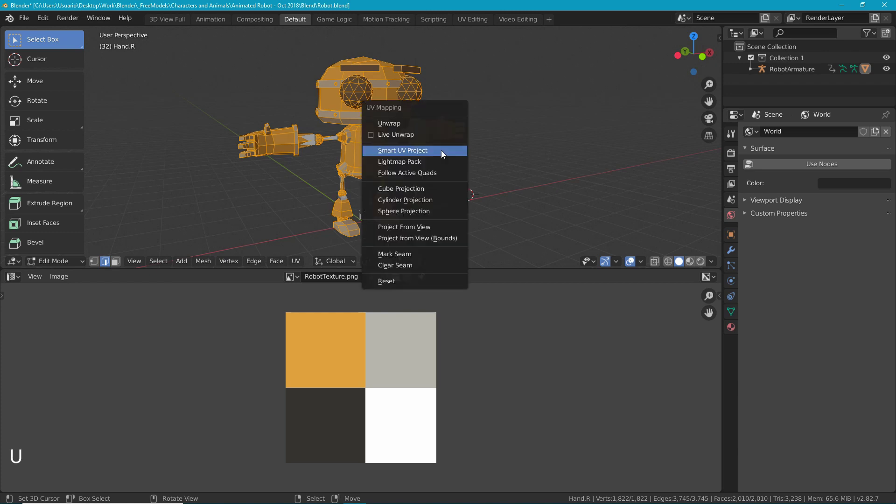
{"action": "left_click", "coordinate": [441, 150]}
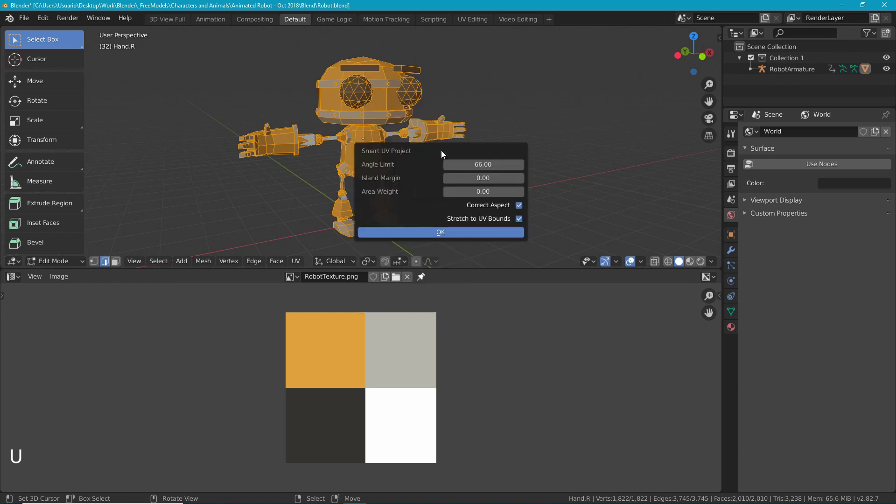
{"action": "left_click", "coordinate": [433, 232]}
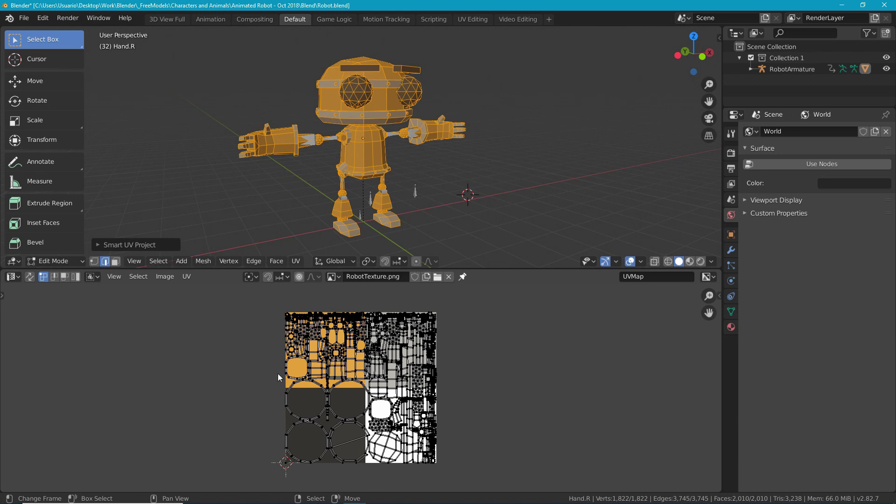
Scale all the robot's UV islands down to about 0.31 near the texture's centre
{"action": "key", "text": "a"}
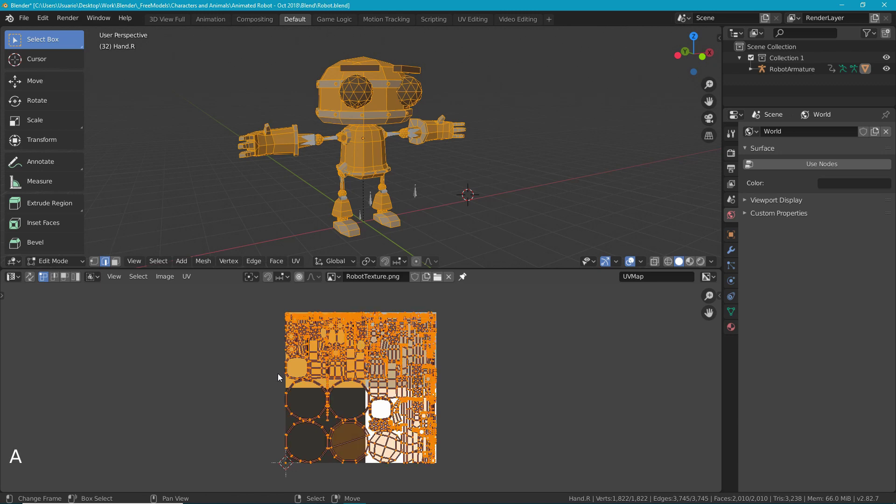
{"action": "key", "text": "s"}
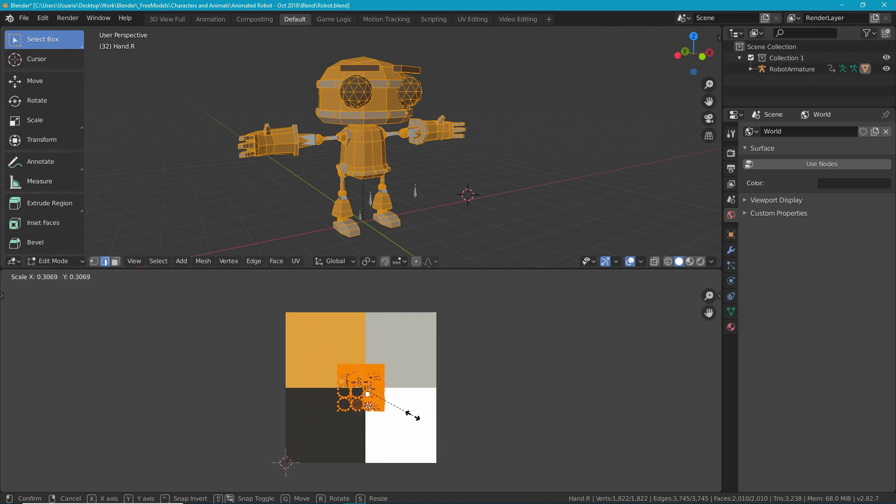
{"action": "left_click", "coordinate": [417, 422]}
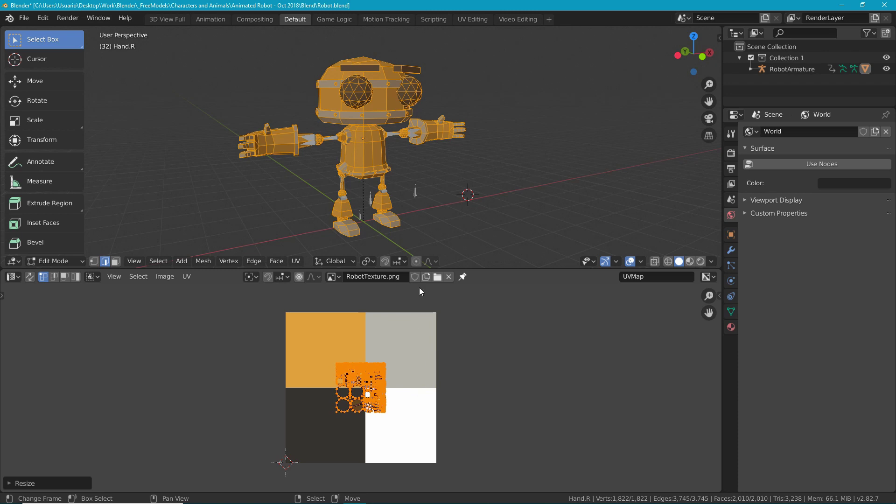
Select the Main-material faces and move their UVs into the orange top-left square
{"action": "key", "text": "alt+a"}
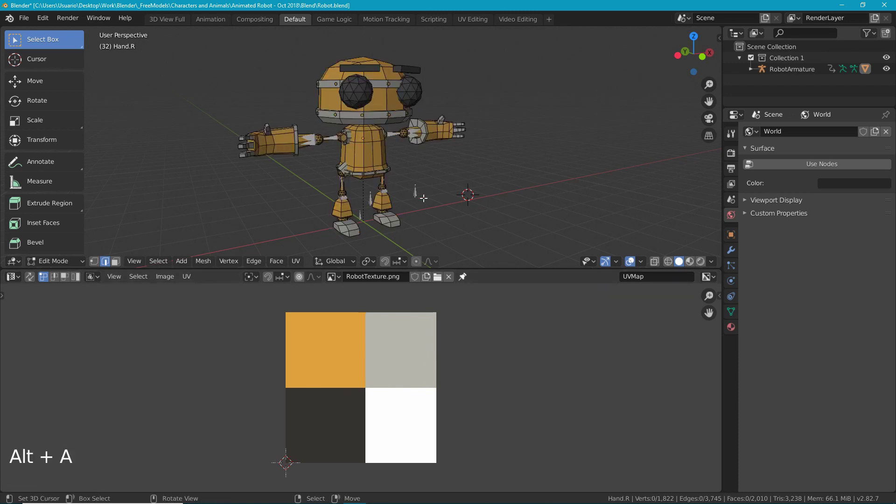
{"action": "left_click", "coordinate": [731, 327]}
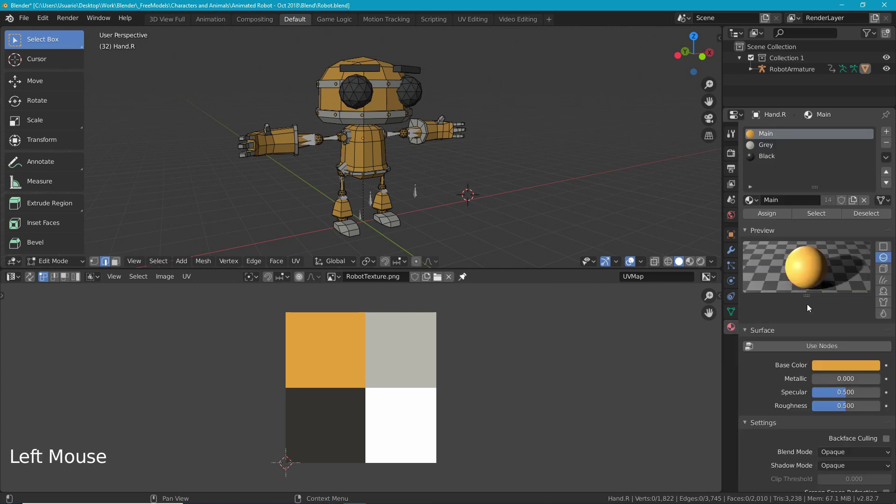
{"action": "left_click", "coordinate": [801, 214]}
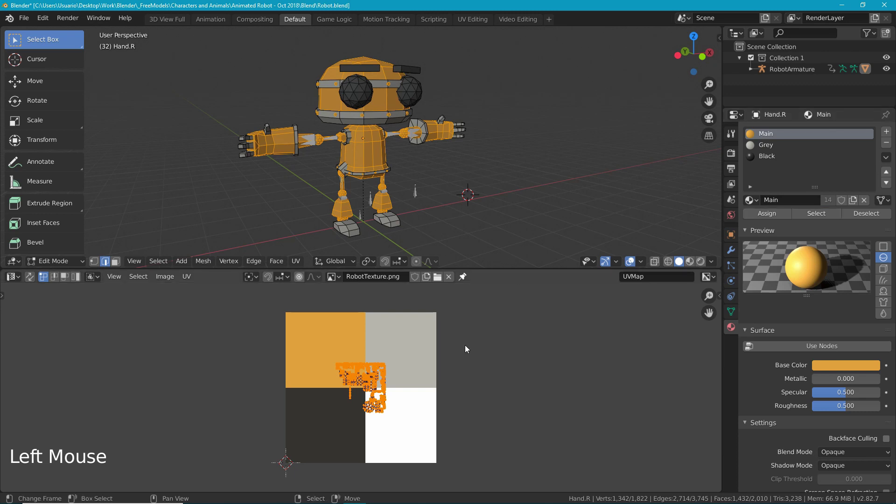
{"action": "key", "text": "g"}
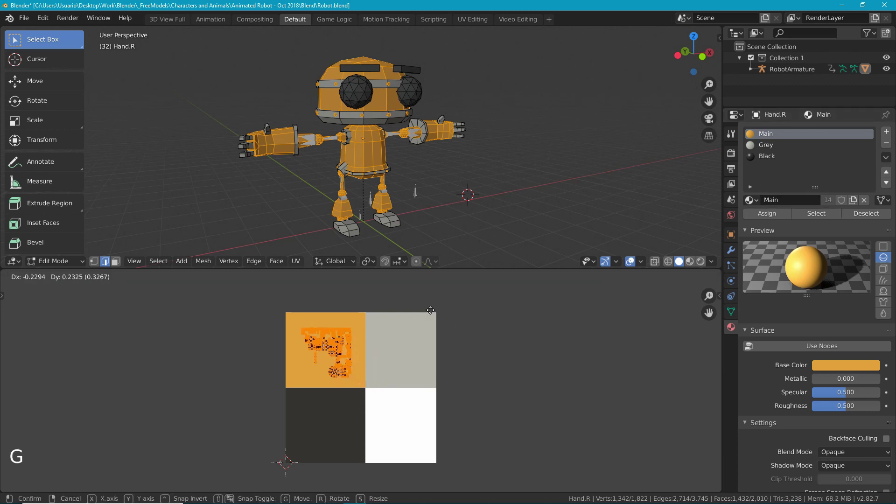
{"action": "left_click", "coordinate": [429, 310]}
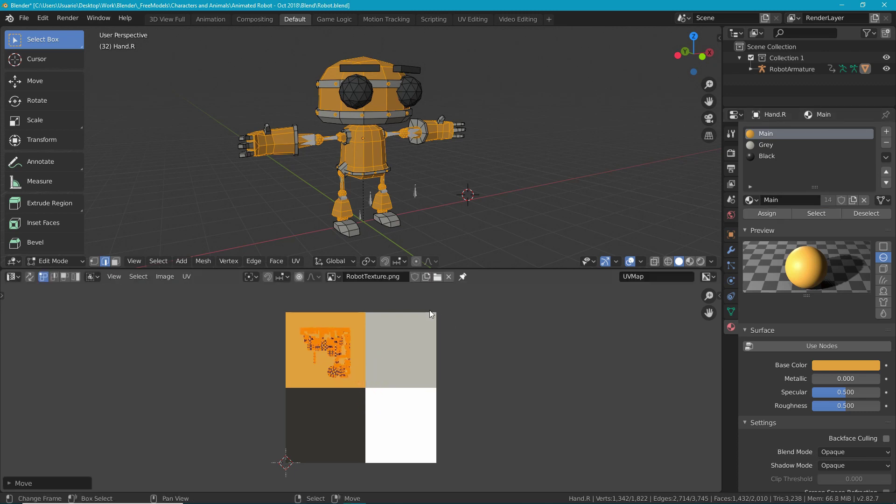
{"action": "key", "text": "alt+a"}
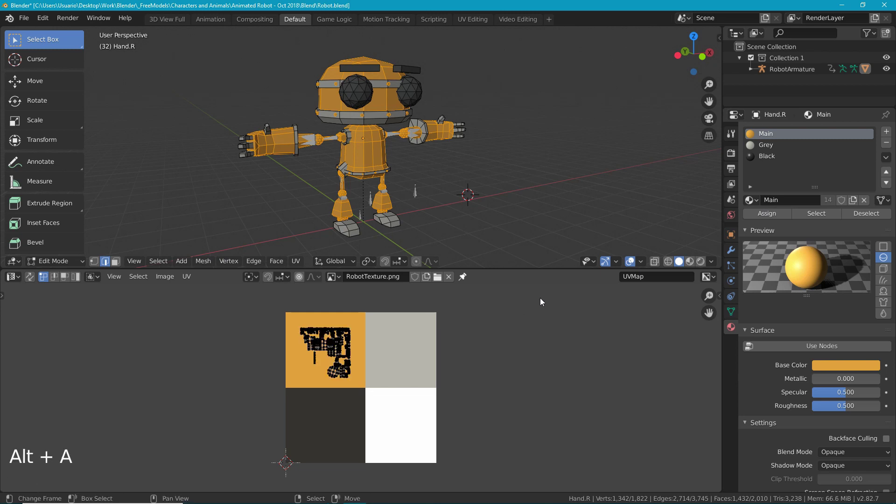
{"action": "key", "text": "alt+a"}
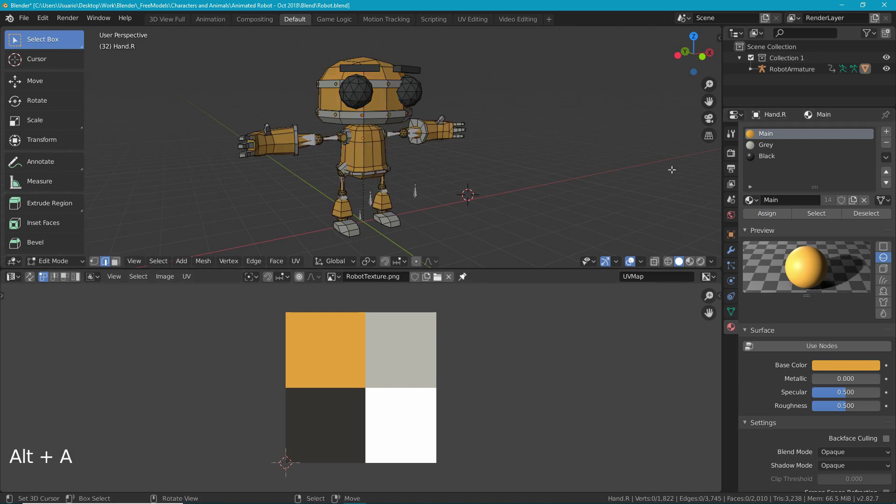
Select the Grey-material faces and move their UVs into the grey top-right square
{"action": "left_click", "coordinate": [803, 145]}
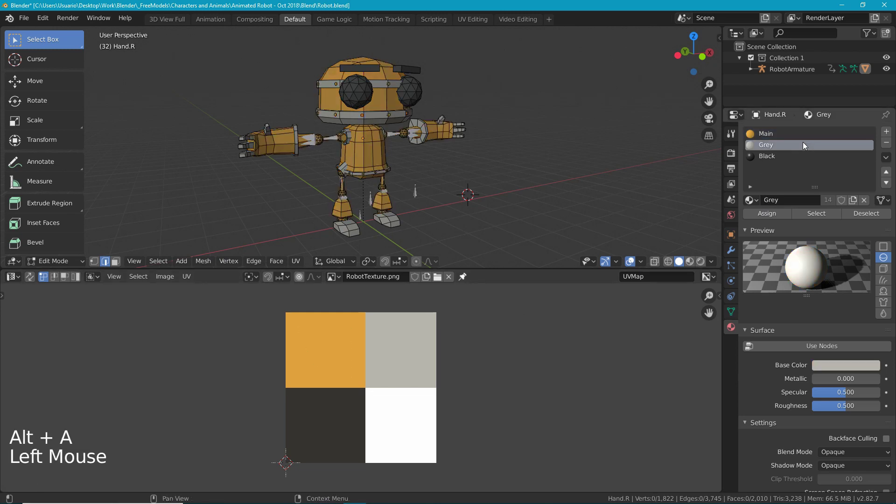
{"action": "left_click", "coordinate": [813, 213]}
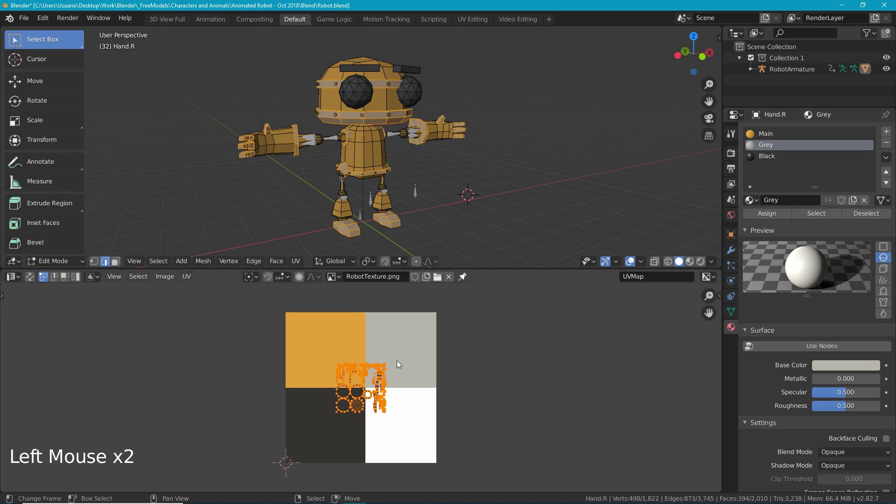
{"action": "key", "text": "g"}
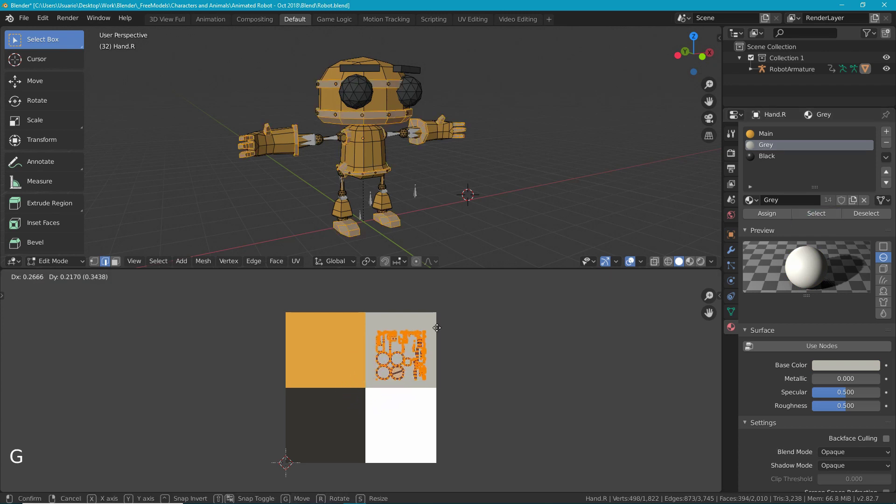
{"action": "left_click", "coordinate": [437, 327]}
{"action": "key", "text": "alt+a"}
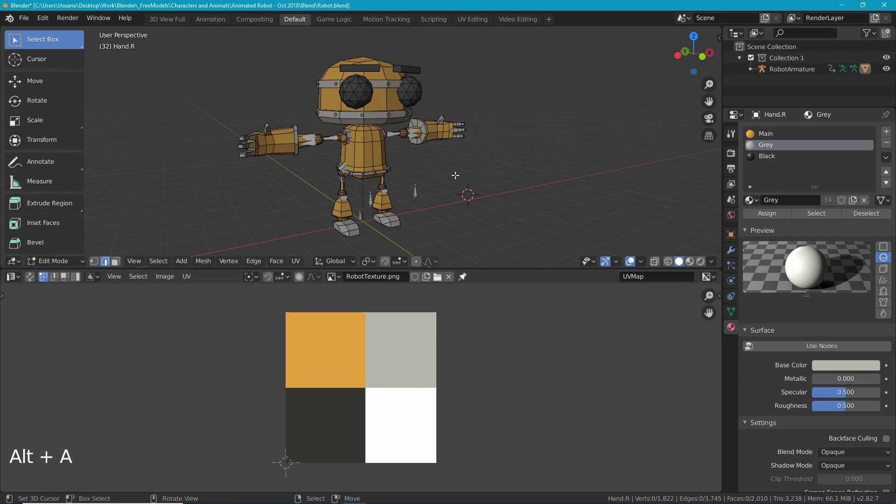
Select the Black-material faces and move their UVs into the dark bottom-left square
{"action": "left_click", "coordinate": [767, 157]}
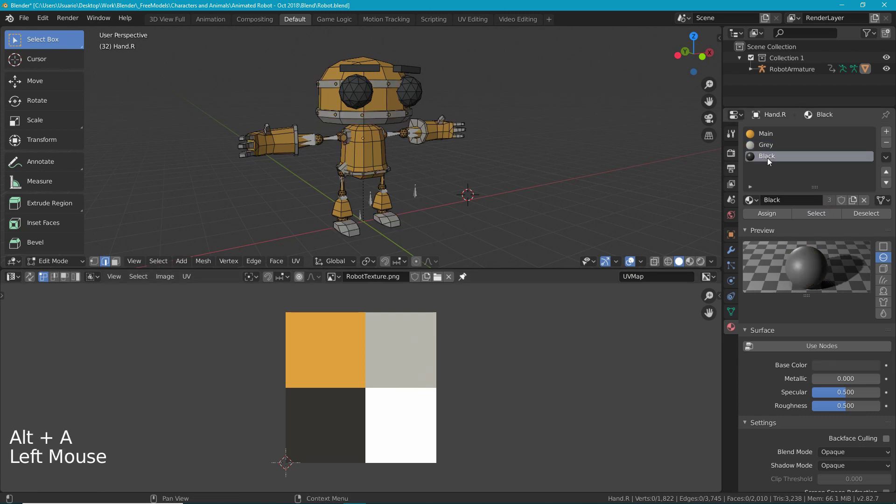
{"action": "double_click", "coordinate": [816, 214]}
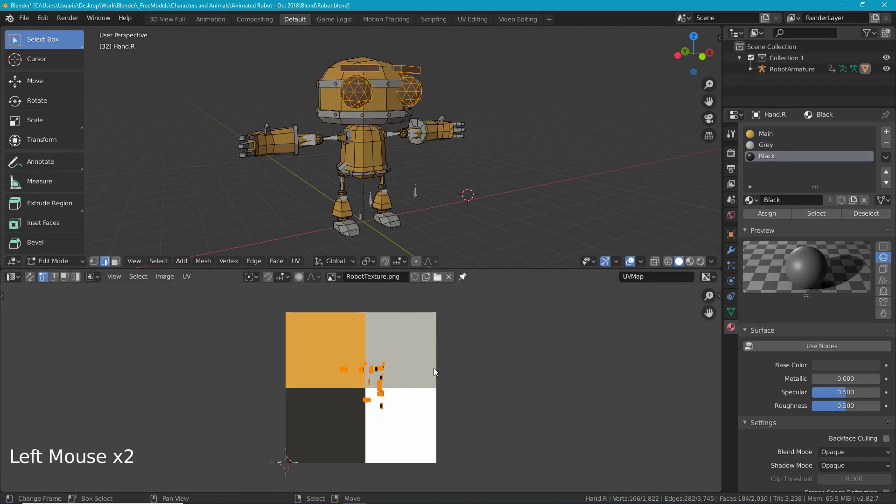
{"action": "key", "text": "g"}
{"action": "left_click", "coordinate": [394, 392]}
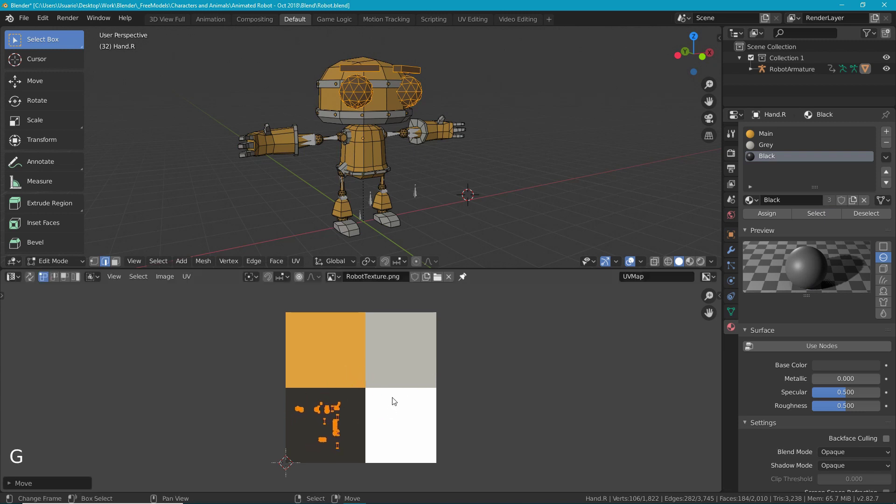
{"action": "key", "text": "alt+a"}
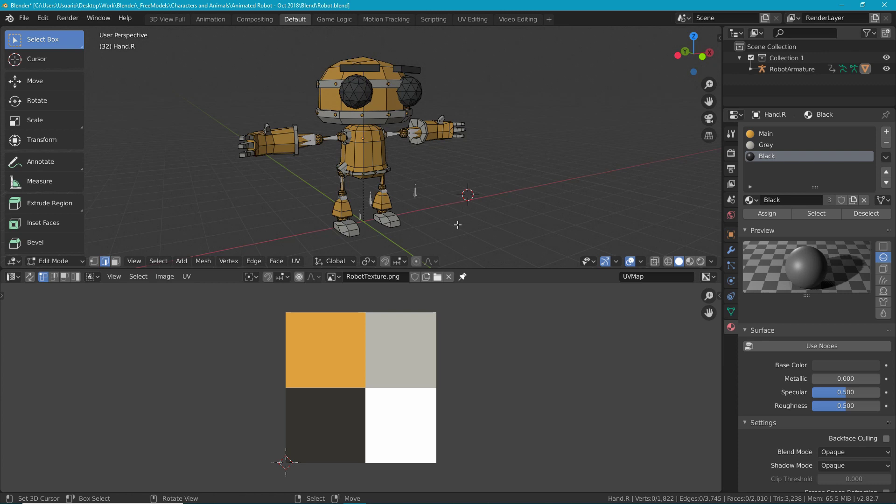
Return to Object Mode and remove the Black, Grey and Main material slots
{"action": "left_click", "coordinate": [83, 260]}
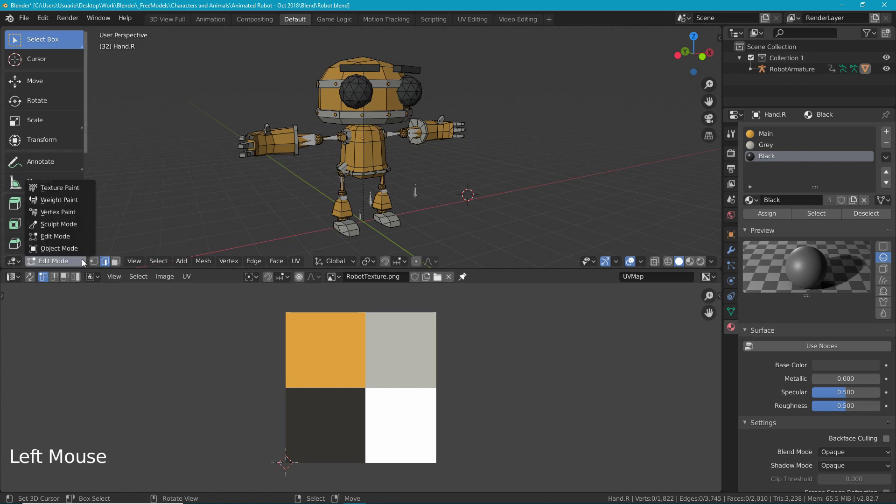
{"action": "left_click", "coordinate": [77, 246]}
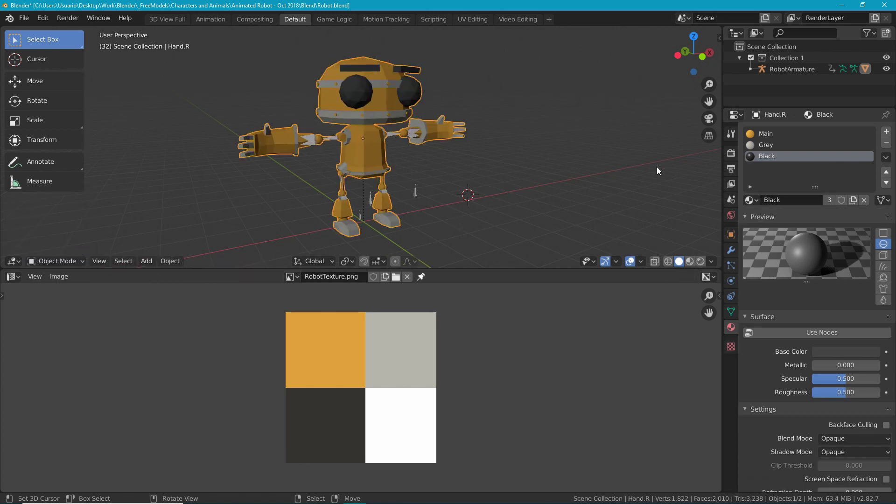
{"action": "left_click", "coordinate": [886, 144]}
{"action": "left_click", "coordinate": [885, 143]}
{"action": "left_click", "coordinate": [885, 143]}
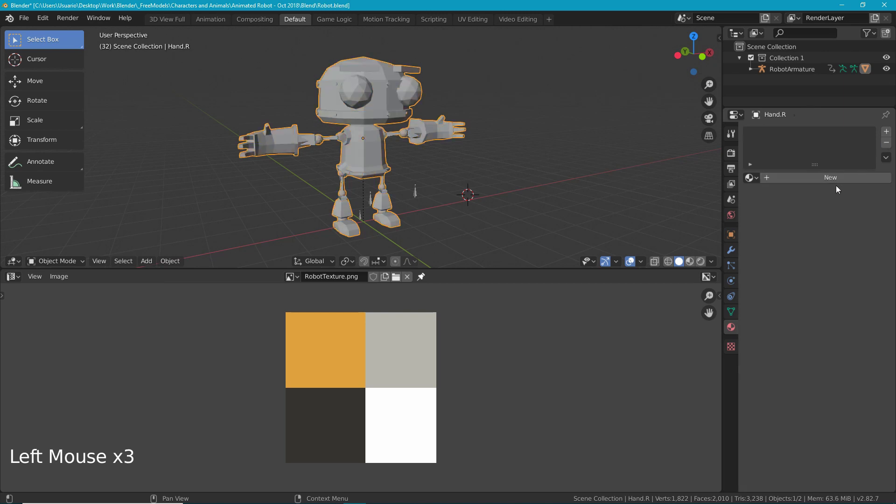
Create a new material and name it Texture
{"action": "left_click", "coordinate": [819, 179]}
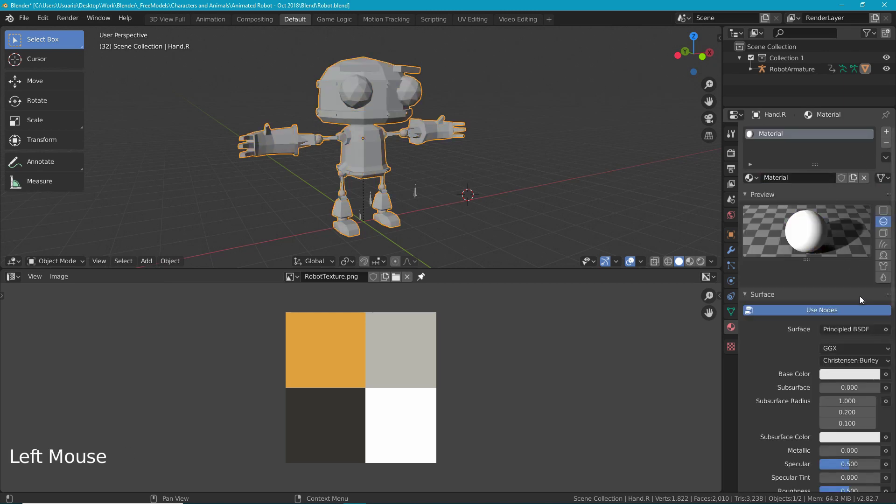
{"action": "double_click", "coordinate": [784, 135]}
{"action": "type", "text": "Texture"}
{"action": "key", "text": "Return"}
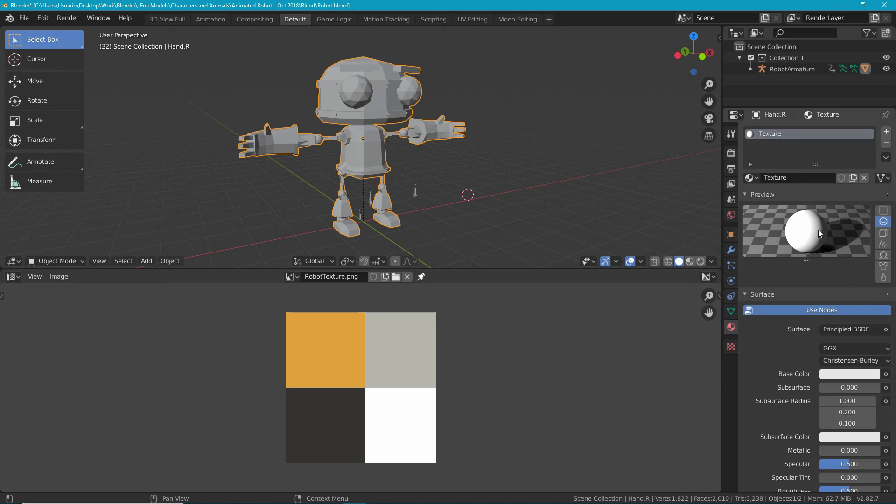
Feed the Texture material's Base Color from an Image Texture using RobotTexture.png
{"action": "left_click", "coordinate": [885, 373]}
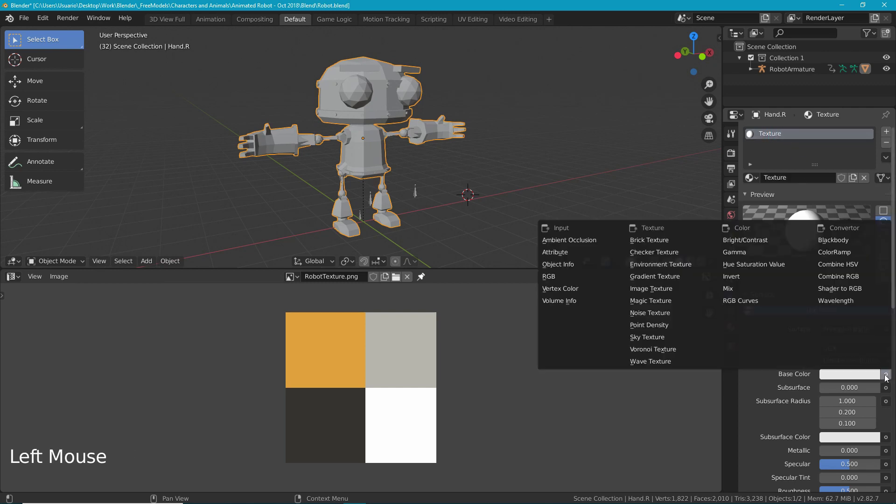
{"action": "left_click", "coordinate": [654, 291]}
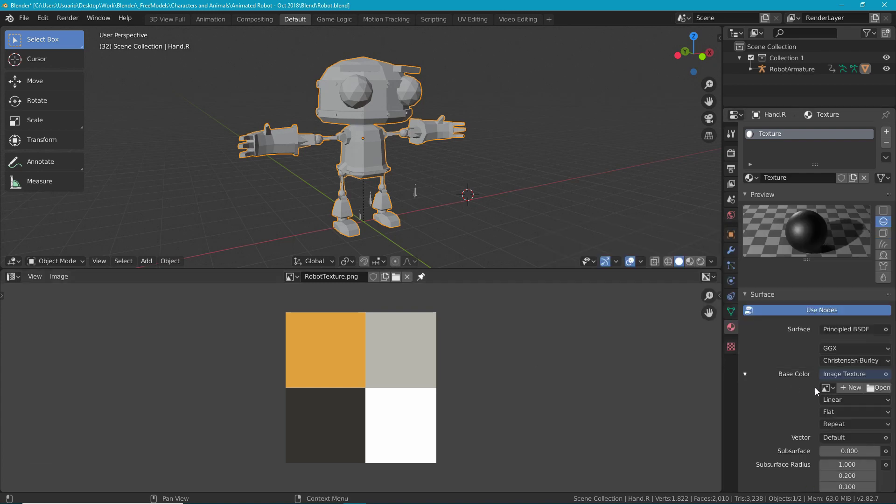
{"action": "left_click", "coordinate": [873, 387]}
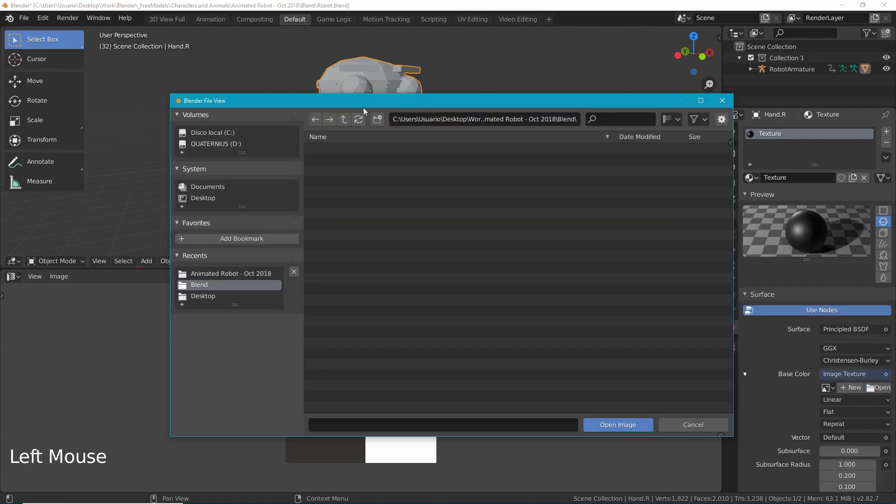
{"action": "left_click", "coordinate": [344, 119]}
{"action": "double_click", "coordinate": [353, 182]}
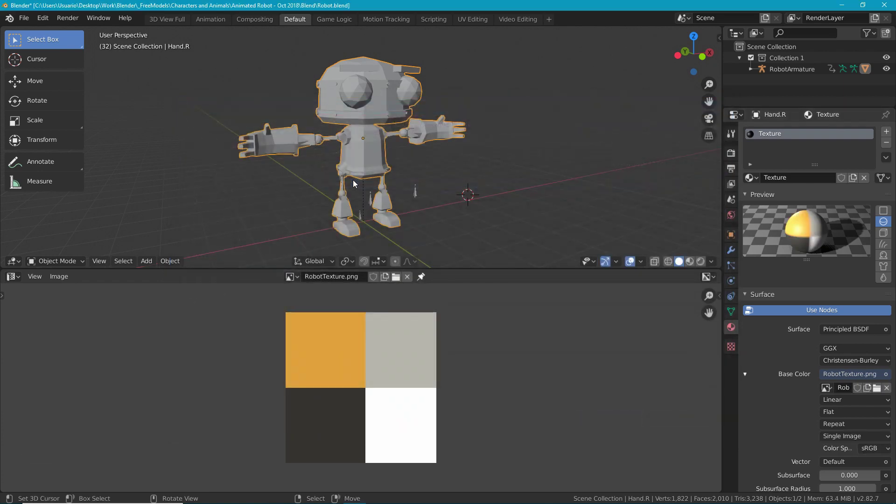
Switch the viewport to Material Preview, then set Photoshop's foreground colour to the atlas orange
{"action": "key", "text": "z"}
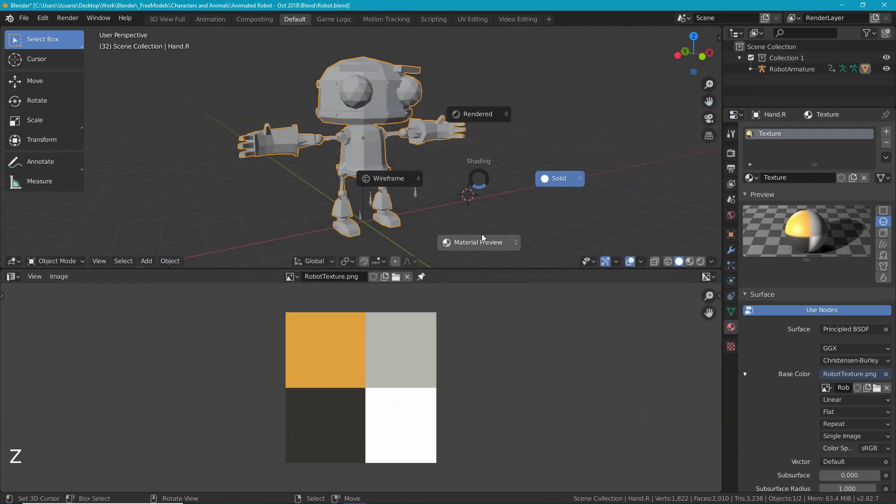
{"action": "left_click", "coordinate": [481, 234]}
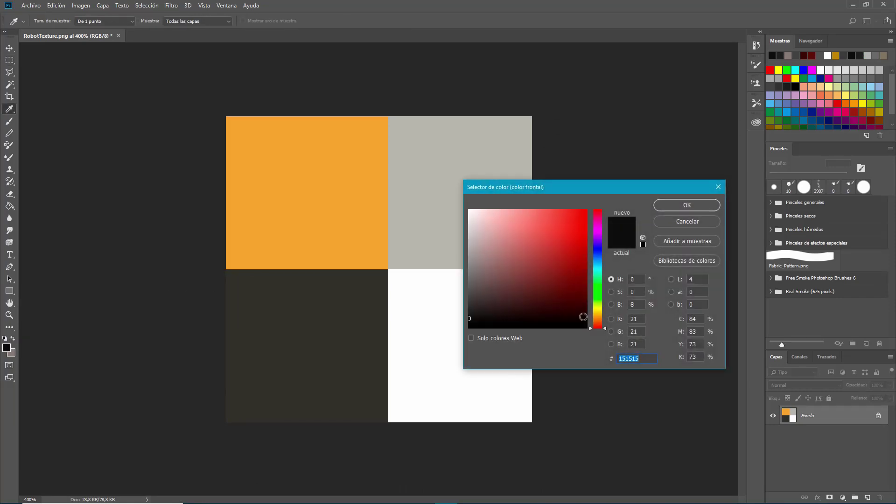
{"action": "left_click", "coordinate": [598, 317]}
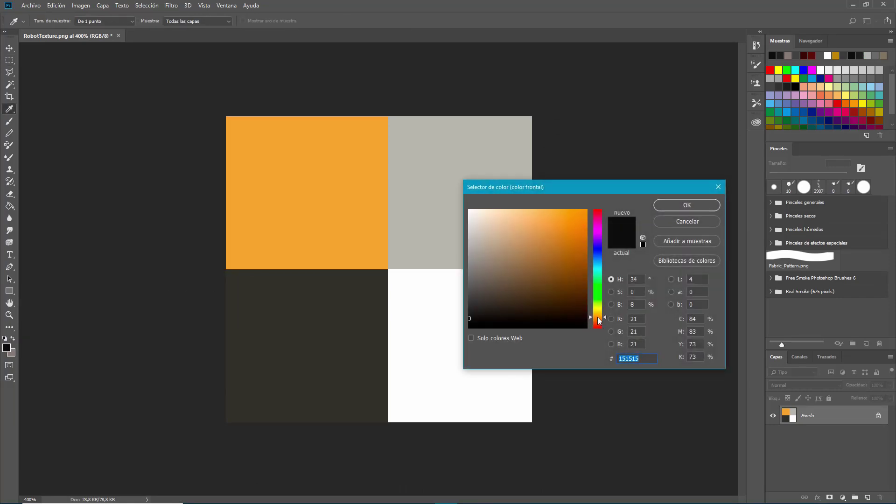
{"action": "left_click", "coordinate": [278, 207]}
{"action": "left_click", "coordinate": [699, 206]}
Select the top-left orange square of RobotTexture.png and swap the foreground and background colours
{"action": "key", "text": "m"}
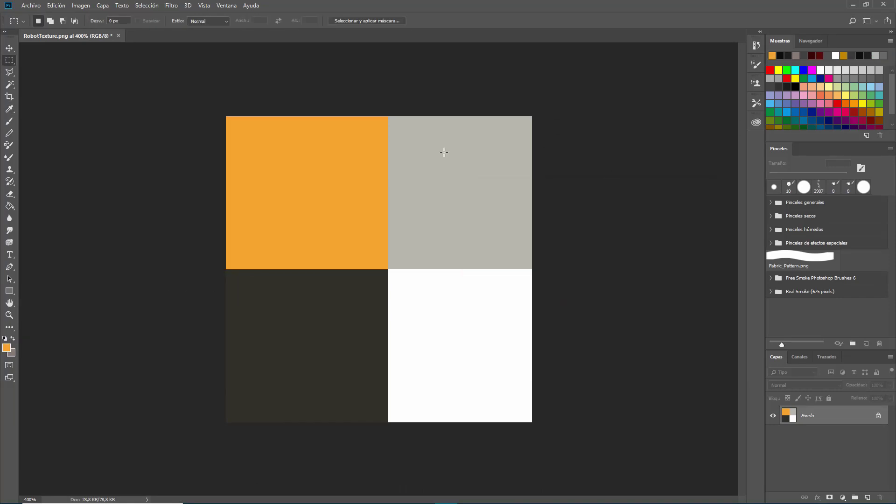
{"action": "left_click_drag", "start_coordinate": [321, 202], "coordinate": [387, 270]}
{"action": "key", "text": "i"}
{"action": "key", "text": "x"}
Set the foreground to brown 8f6b2f and fill the square with a vertical orange-to-brown gradient
{"action": "left_click", "coordinate": [6, 347]}
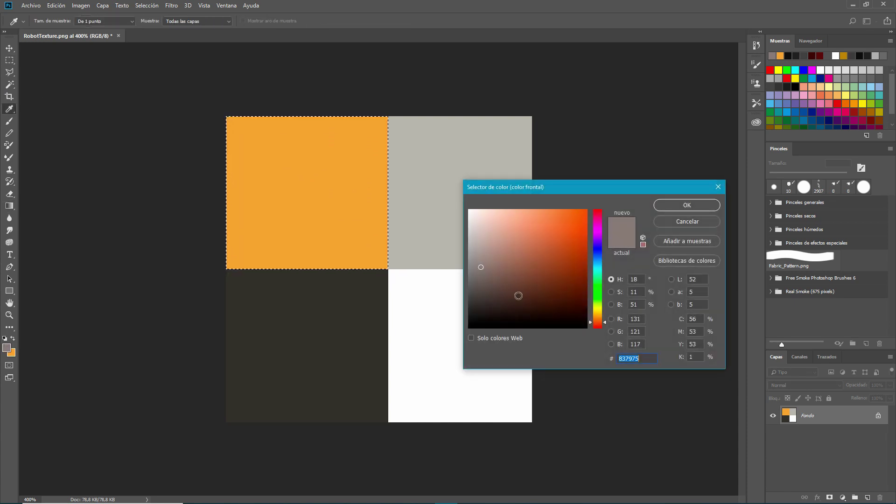
{"action": "left_click", "coordinate": [322, 181]}
{"action": "left_click", "coordinate": [549, 262]}
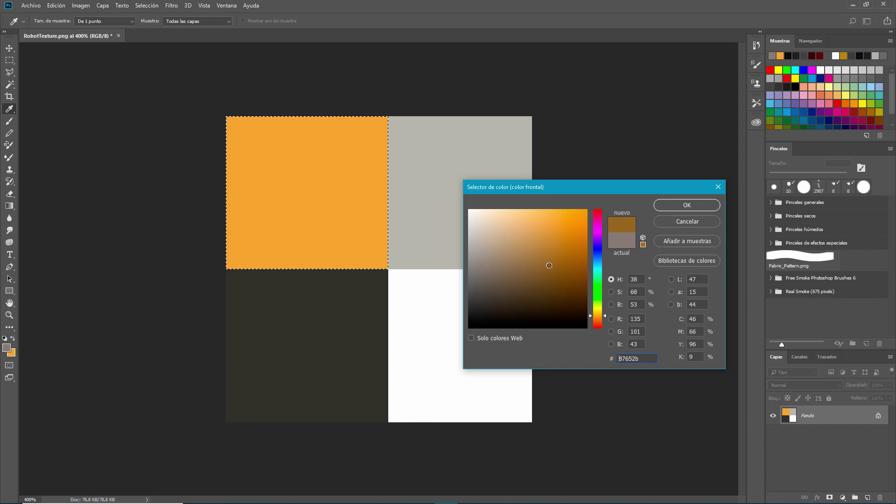
{"action": "left_click", "coordinate": [597, 319]}
{"action": "left_click", "coordinate": [681, 205]}
{"action": "key", "text": "g"}
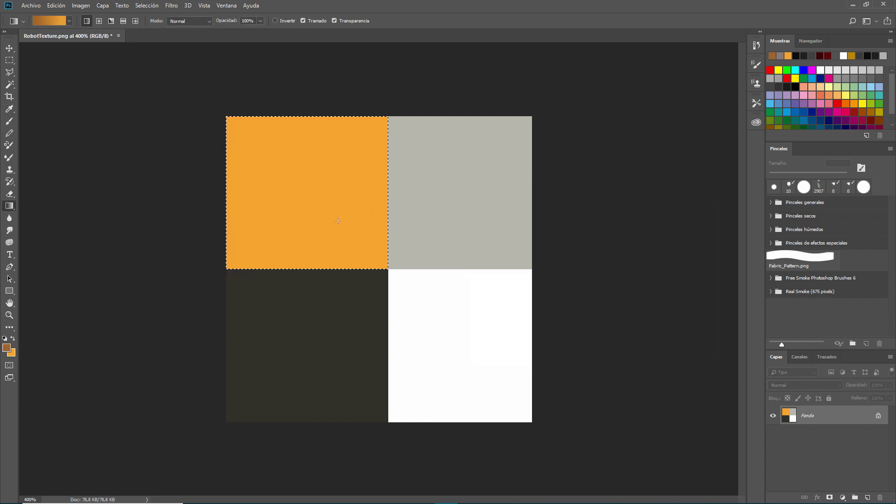
{"action": "left_click_drag", "start_coordinate": [291, 129], "coordinate": [305, 155]}
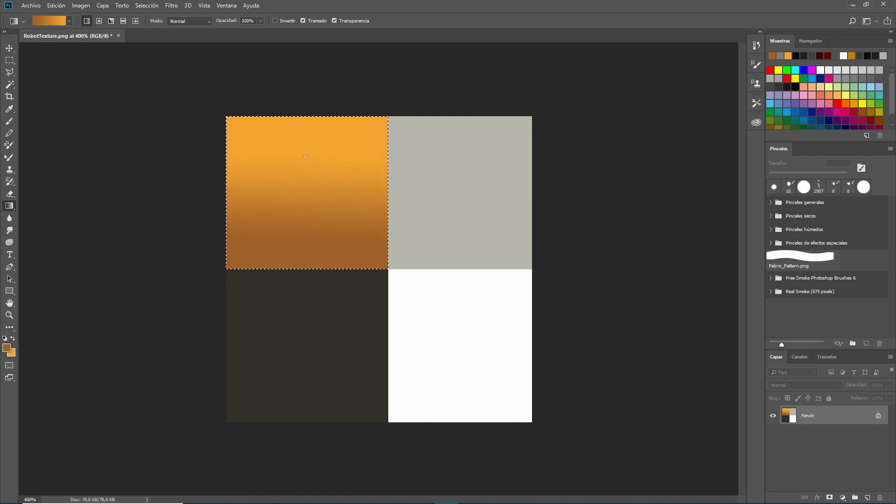
Select the robot's torso faces along with all their linked geometry
{"action": "left_click", "coordinate": [10, 60]}
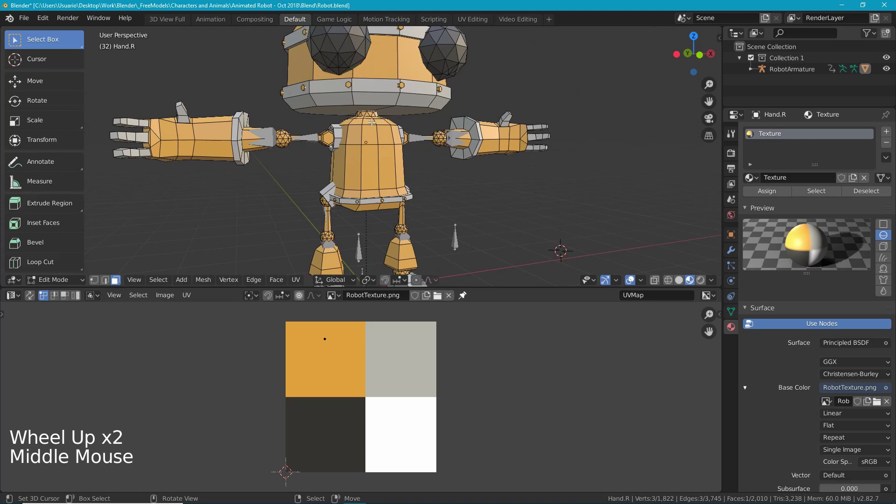
{"action": "right_click", "coordinate": [394, 131]}
{"action": "key", "text": "ctrl+l"}
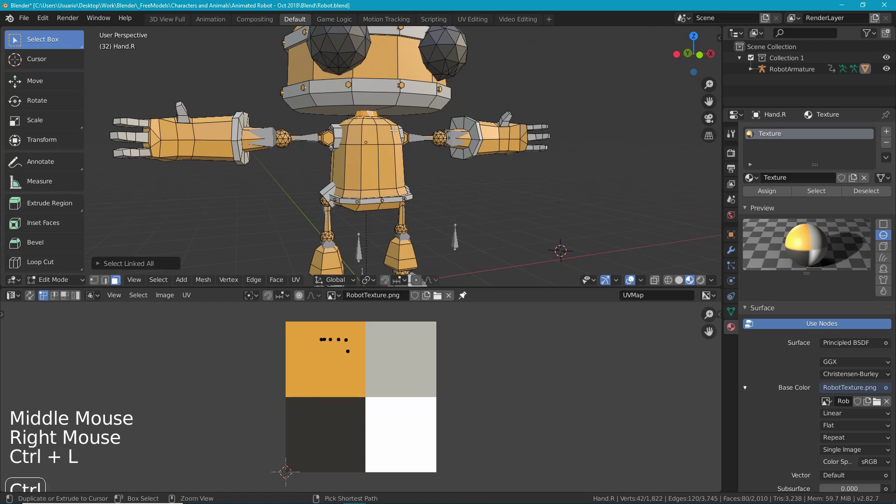
{"action": "right_click", "coordinate": [371, 152], "text": "shift"}
{"action": "key", "text": "ctrl+l"}
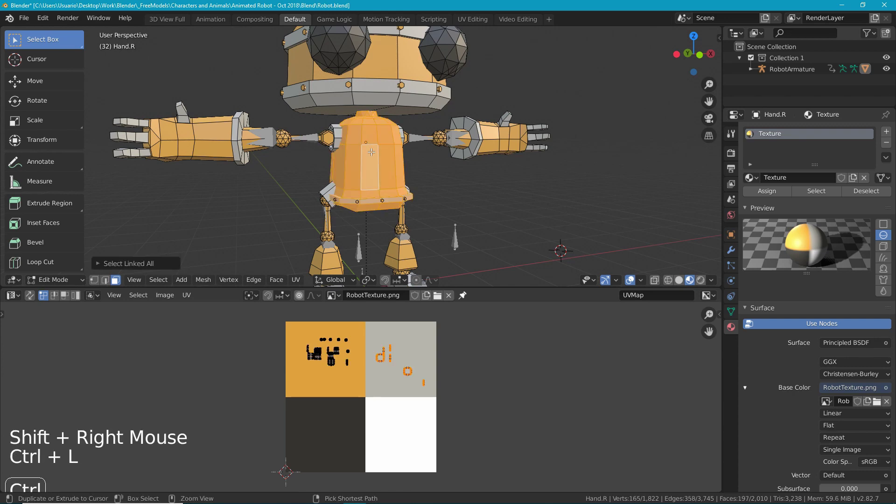
Deselect the unwanted edge loops at the torso base, leaving only the torso selected
{"action": "scroll", "coordinate": [355, 218], "scroll_direction": "up", "scroll_amount": 4}
{"action": "middle_click_drag", "start_coordinate": [355, 218], "coordinate": [385, 183]}
{"action": "right_click", "coordinate": [336, 265], "text": "alt+shift"}
{"action": "right_click", "coordinate": [335, 259], "text": "alt+shift"}
{"action": "right_click", "coordinate": [341, 172], "text": "alt+shift"}
{"action": "scroll", "coordinate": [389, 181], "scroll_direction": "down", "scroll_amount": 5}
{"action": "scroll", "coordinate": [388, 181], "scroll_direction": "down", "scroll_amount": 2}
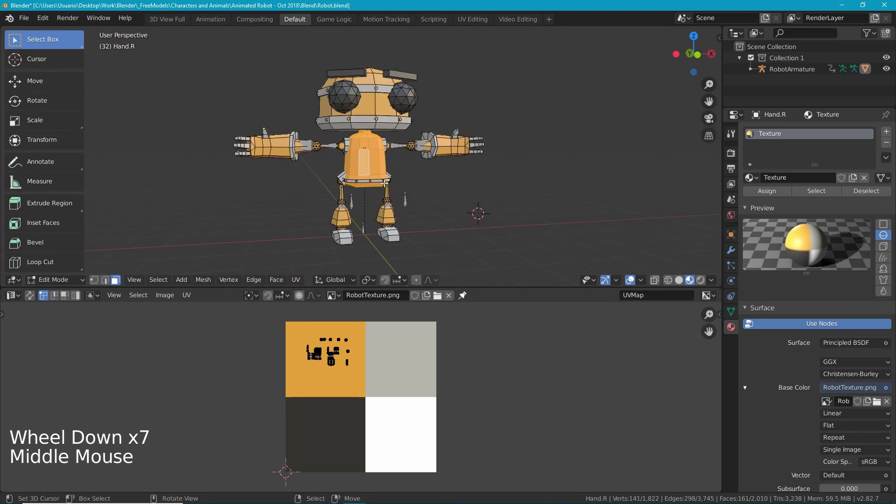
Project the torso UVs from the front orthographic view
{"action": "key", "text": "KP_3"}
{"action": "key", "text": "KP_1"}
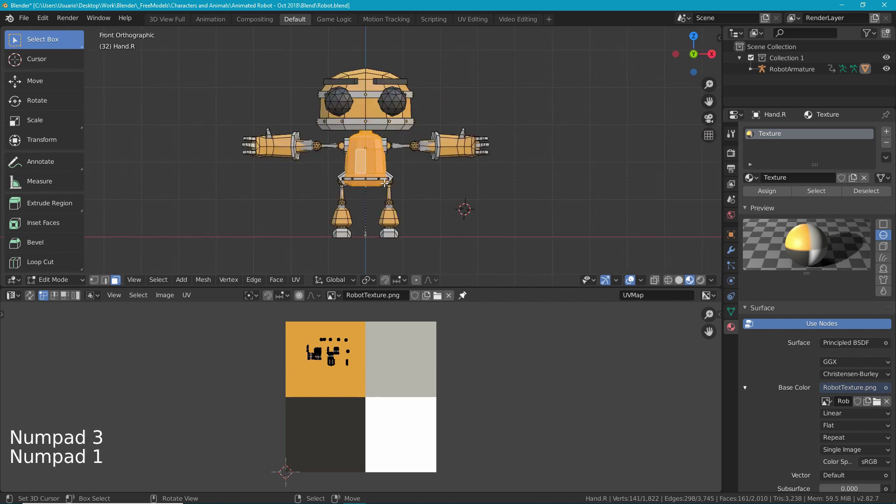
{"action": "key", "text": "u"}
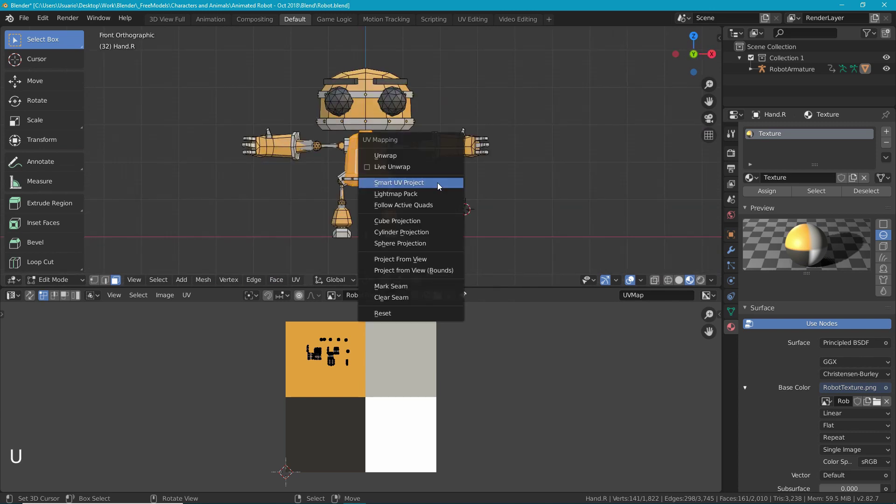
{"action": "left_click", "coordinate": [426, 259]}
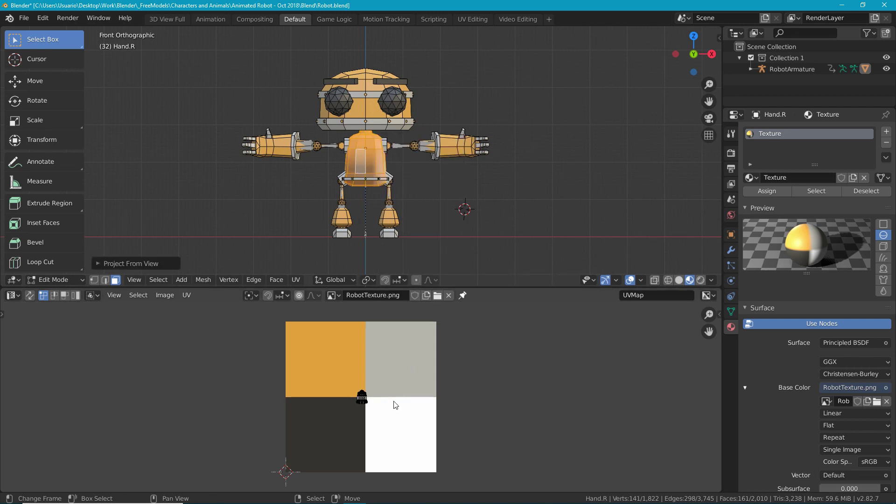
Enlarge the whole UV island and move it into the orange square
{"action": "key", "text": "a"}
{"action": "key", "text": "s"}
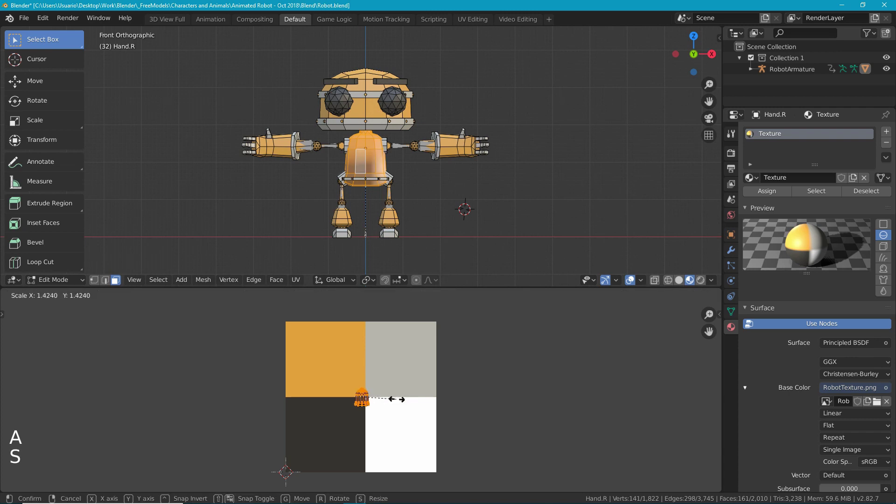
{"action": "left_click", "coordinate": [436, 416]}
{"action": "key", "text": "g"}
{"action": "left_click", "coordinate": [374, 355]}
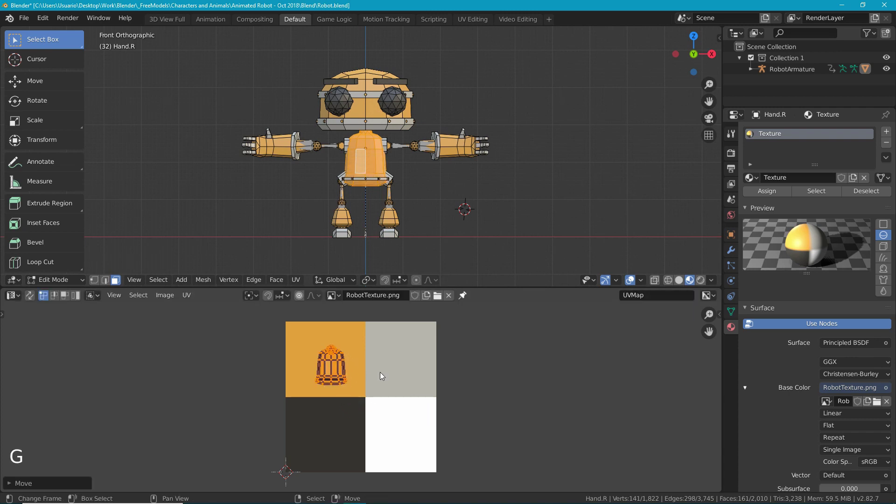
Refine the island's size, stretch it vertically and settle it inside the orange square
{"action": "key", "text": "s"}
{"action": "key", "text": "g"}
{"action": "key", "text": "s"}
{"action": "left_click", "coordinate": [400, 386]}
{"action": "key", "text": "s"}
{"action": "middle_click", "coordinate": [410, 395]}
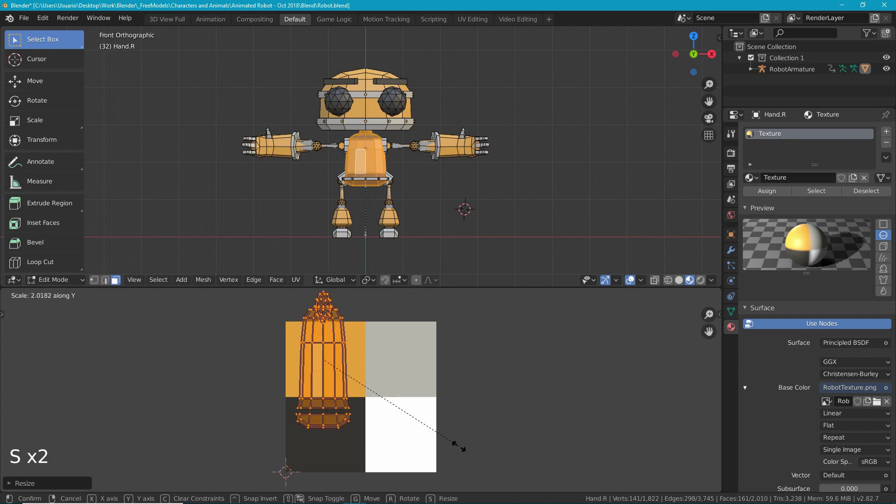
{"action": "left_click", "coordinate": [393, 408]}
{"action": "key", "text": "g"}
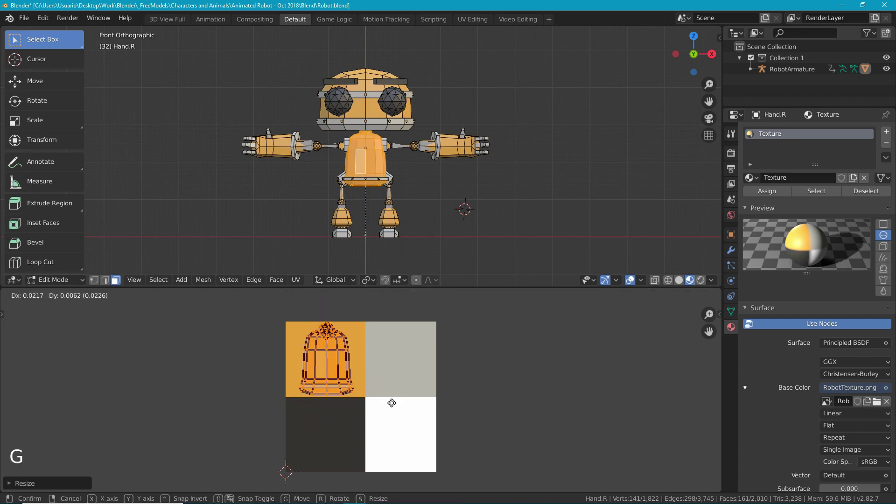
{"action": "left_click", "coordinate": [406, 396]}
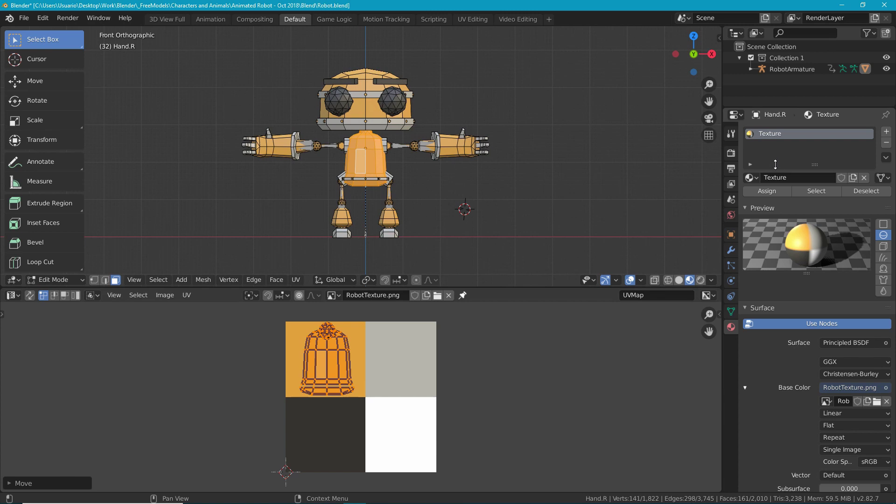
In Object Mode, orbit the robot to check the torso's orange-to-brown gradient, then return to Edit Mode
{"action": "key", "text": "Tab"}
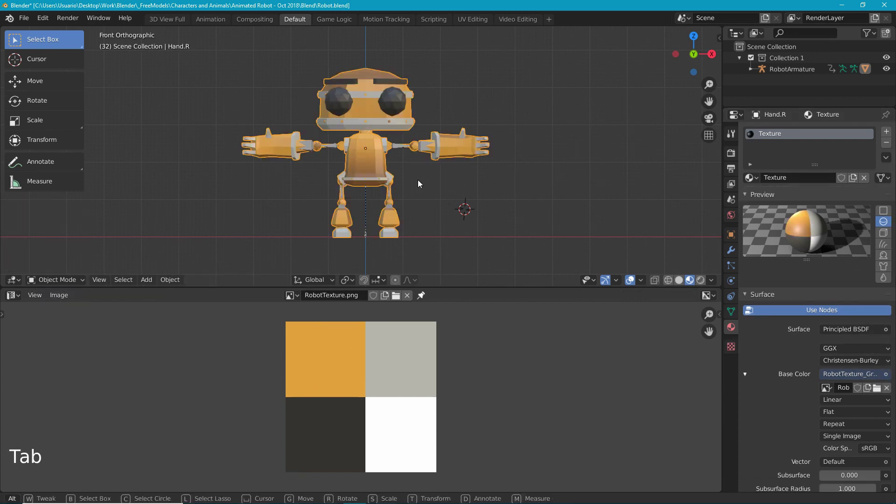
{"action": "middle_click_drag", "start_coordinate": [418, 180], "coordinate": [454, 196]}
{"action": "scroll", "coordinate": [466, 187], "scroll_direction": "up", "scroll_amount": 2}
{"action": "scroll", "coordinate": [453, 194], "scroll_direction": "down", "scroll_amount": 2}
{"action": "scroll", "coordinate": [452, 194], "scroll_direction": "up", "scroll_amount": 1}
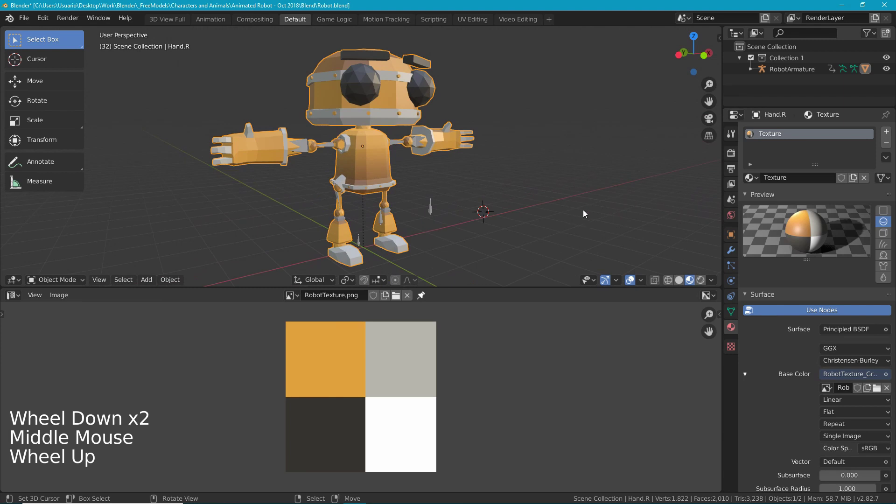
{"action": "middle_click_drag", "start_coordinate": [542, 196], "coordinate": [496, 189]}
{"action": "key", "text": "Tab"}
Select a single face on the robot's head
{"action": "right_click", "coordinate": [387, 102]}
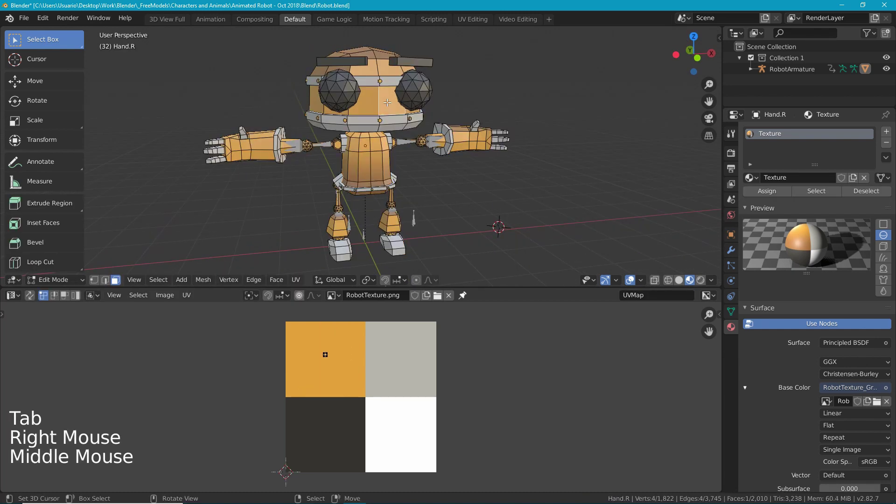